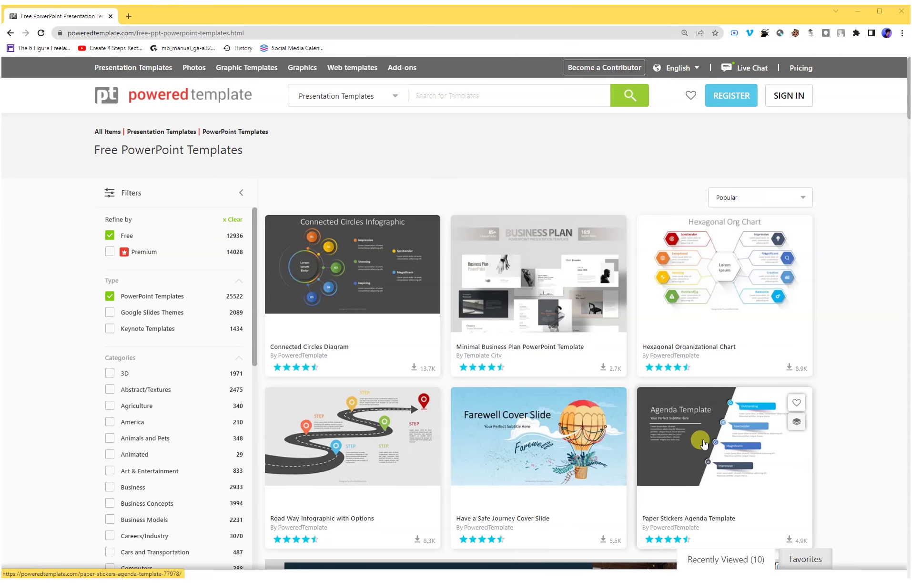
Open the Minimal Business Plan PowerPoint Template page and reveal its premium-or-free download choices
{"action": "scroll", "coordinate": [705, 444], "scroll_direction": "down", "scroll_amount": 4}
{"action": "scroll", "coordinate": [705, 447], "scroll_direction": "up", "scroll_amount": 4}
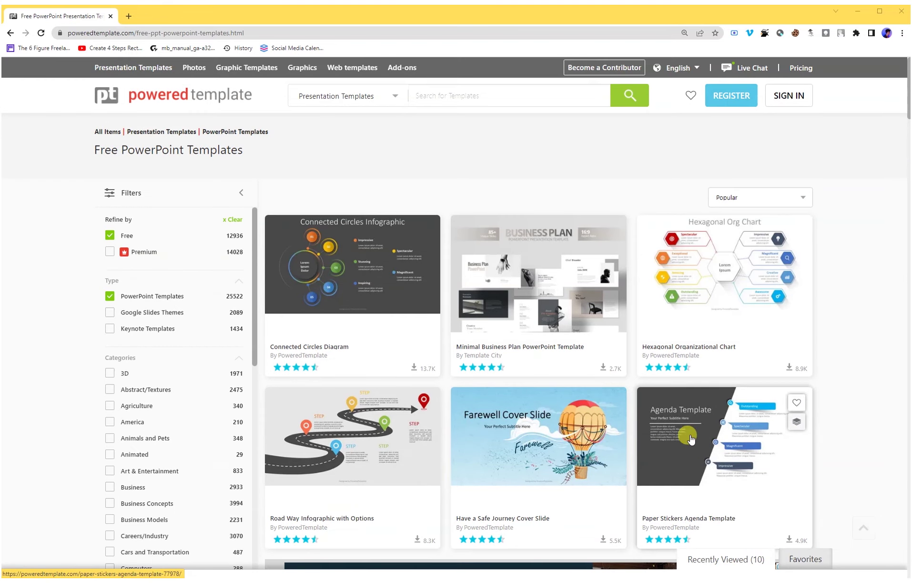
{"action": "left_click", "coordinate": [572, 280]}
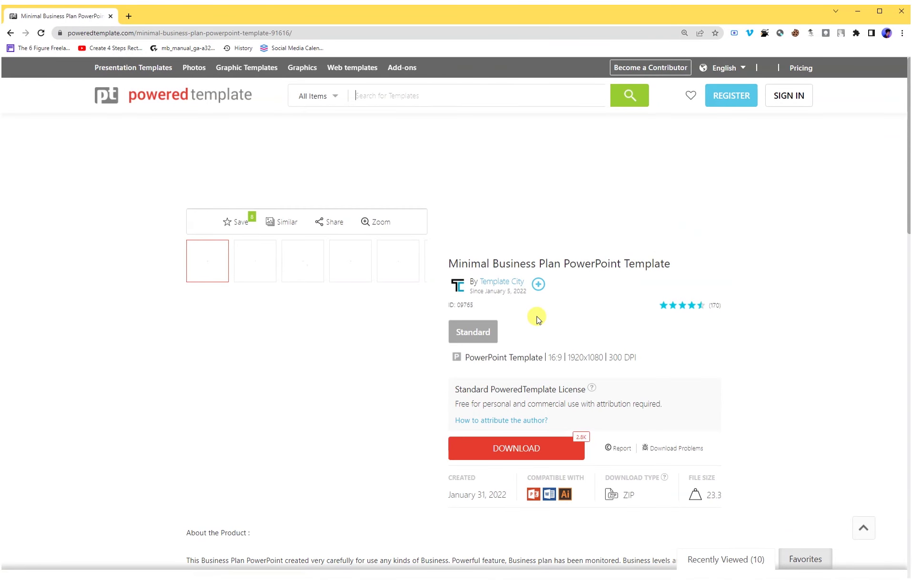
{"action": "left_click", "coordinate": [556, 453]}
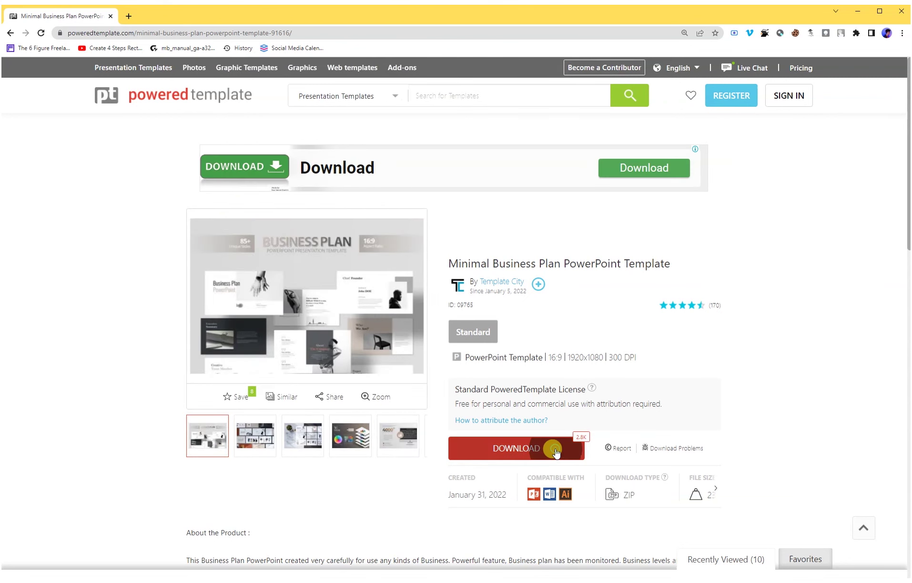
{"action": "scroll", "coordinate": [553, 532], "scroll_direction": "down", "scroll_amount": 2}
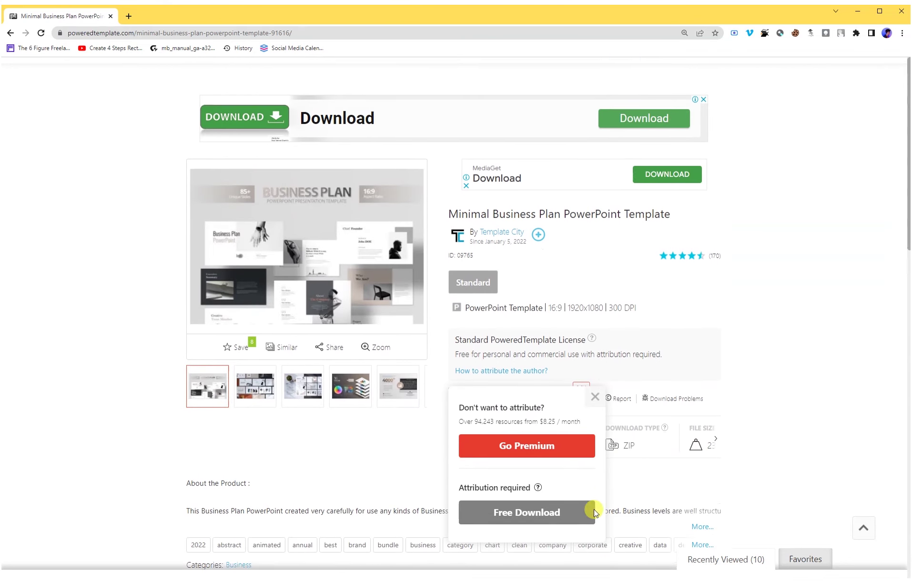
Download the template free with attribution as 91616.zip (23.33 MB) and choose to open it with another app
{"action": "left_click", "coordinate": [574, 471]}
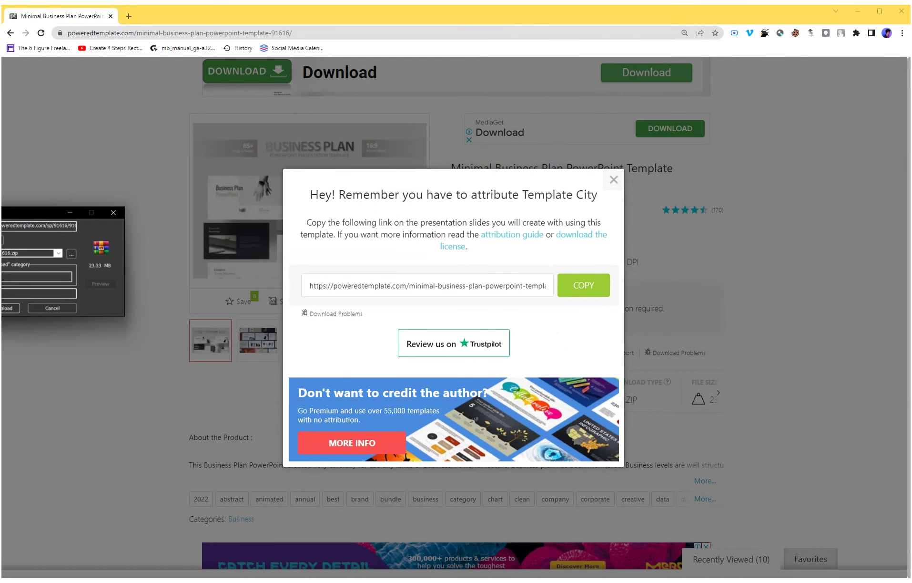
{"action": "key", "text": "Return"}
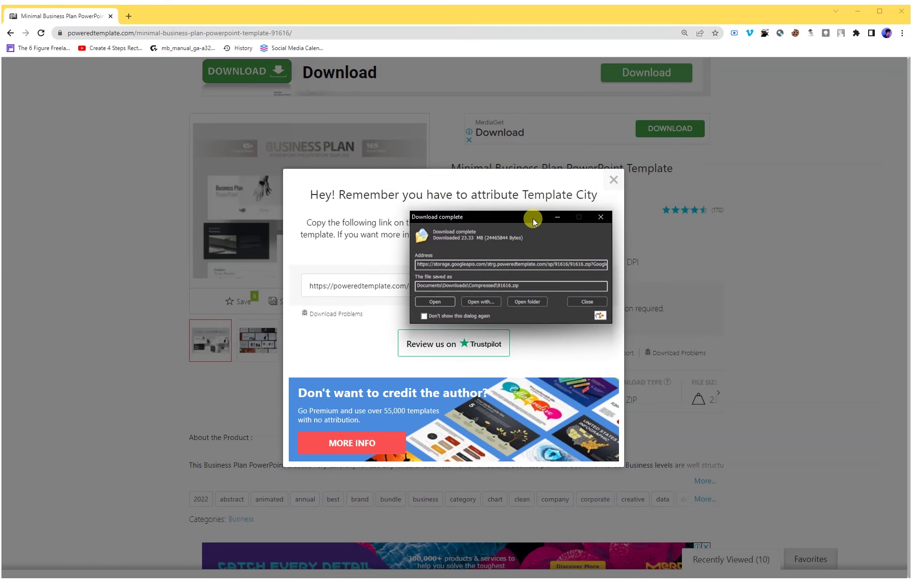
{"action": "left_click", "coordinate": [485, 303]}
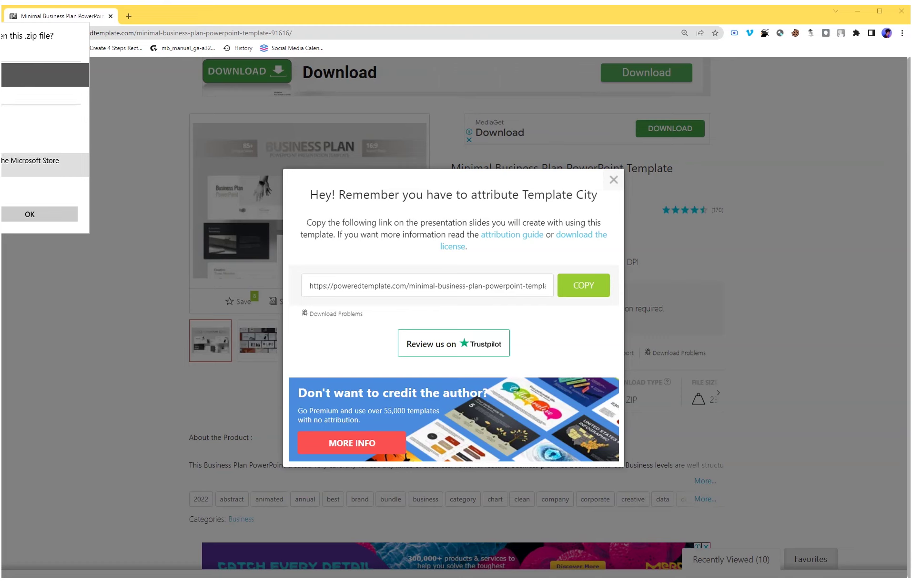
Open 91616.zip in WinRAR, dismiss the licence reminder, and launch 01_Business Plan PowerPoint Template.pptx
{"action": "left_click", "coordinate": [24, 213]}
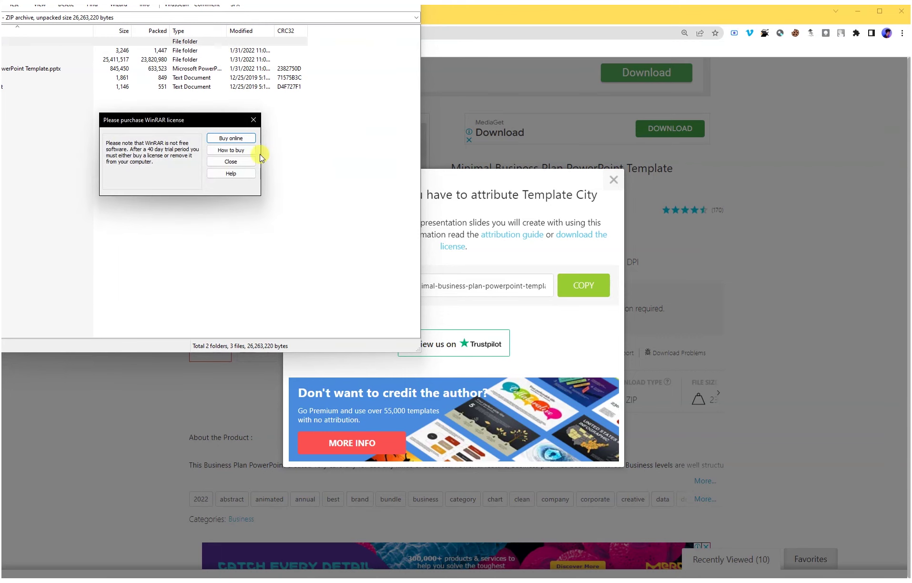
{"action": "left_click", "coordinate": [231, 162]}
{"action": "left_click_drag", "start_coordinate": [258, 19], "coordinate": [487, 125]}
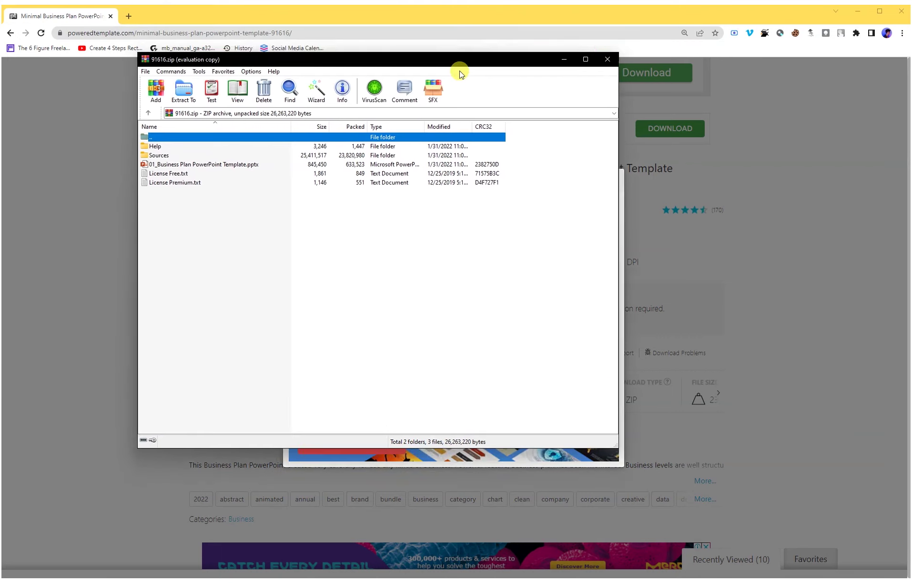
{"action": "double_click", "coordinate": [188, 226]}
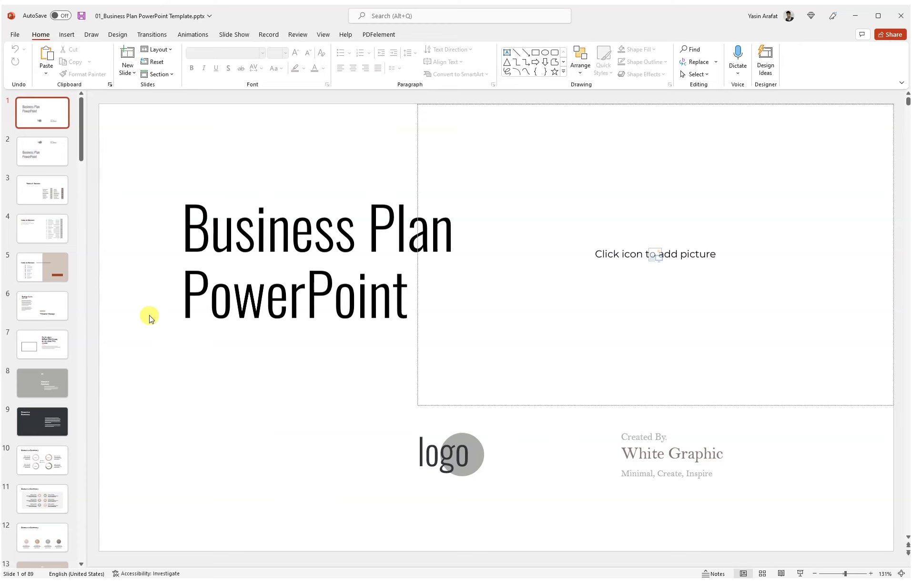
Browse slides 2 through 6, from Table of Content to the Welcome Message slide
{"action": "left_click", "coordinate": [49, 158]}
{"action": "left_click", "coordinate": [50, 198]}
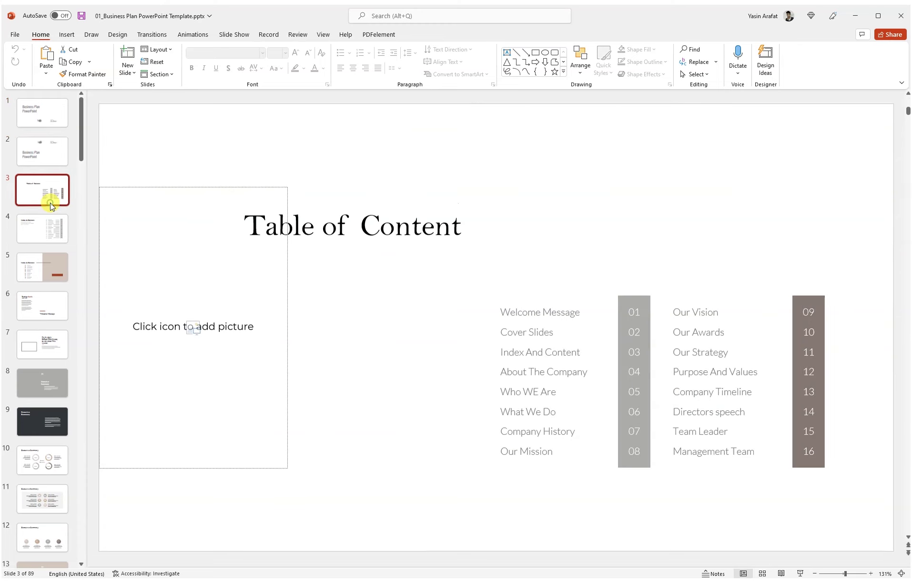
{"action": "left_click", "coordinate": [49, 240]}
{"action": "left_click", "coordinate": [49, 267]}
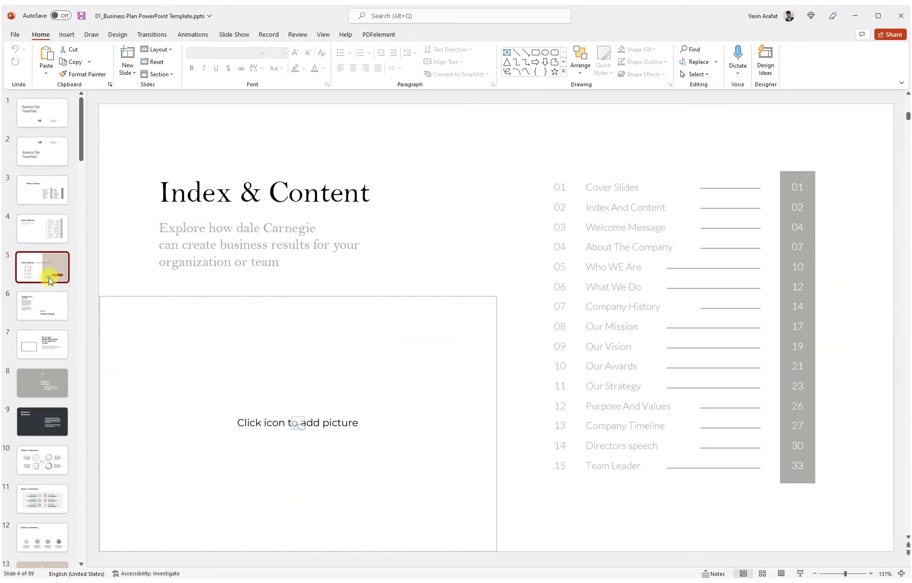
{"action": "left_click", "coordinate": [52, 309]}
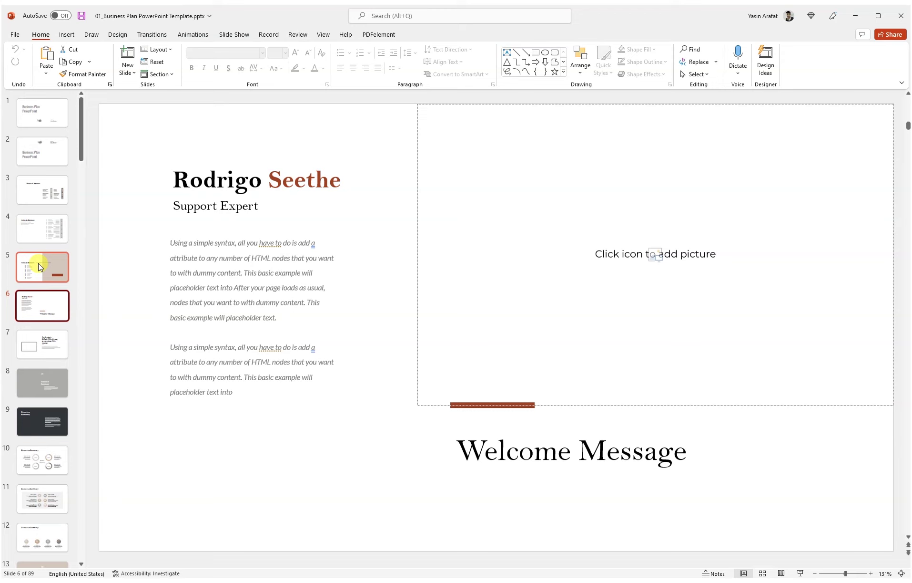
Scroll the thumbnail pane to the end and select slide 89, THE END
{"action": "scroll", "coordinate": [32, 335], "scroll_direction": "down", "scroll_amount": 1}
{"action": "scroll", "coordinate": [45, 484], "scroll_direction": "down", "scroll_amount": 4}
{"action": "scroll", "coordinate": [61, 519], "scroll_direction": "down", "scroll_amount": 4}
{"action": "scroll", "coordinate": [61, 519], "scroll_direction": "down", "scroll_amount": 4}
{"action": "scroll", "coordinate": [60, 520], "scroll_direction": "down", "scroll_amount": 1}
{"action": "scroll", "coordinate": [59, 519], "scroll_direction": "down", "scroll_amount": 3}
{"action": "scroll", "coordinate": [59, 518], "scroll_direction": "down", "scroll_amount": 3}
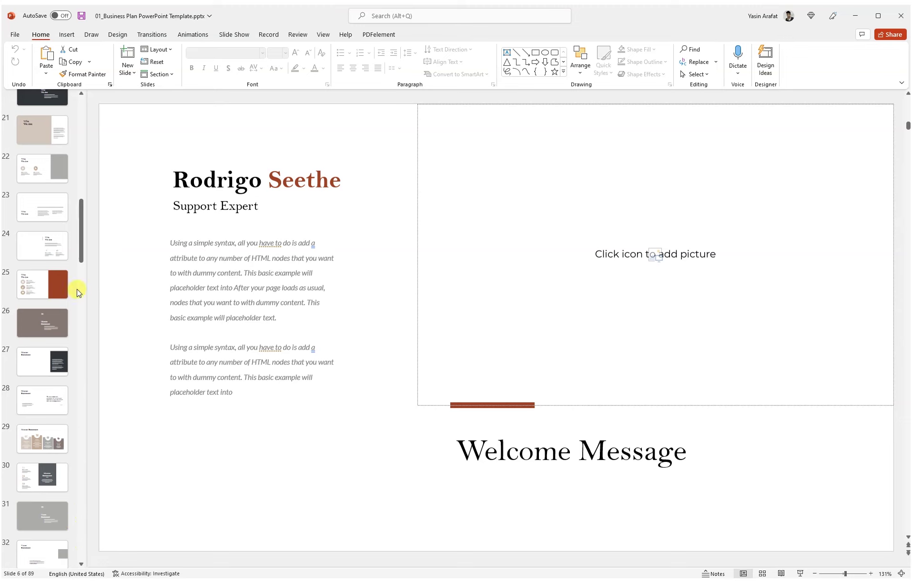
{"action": "left_click_drag", "start_coordinate": [82, 240], "coordinate": [88, 574]}
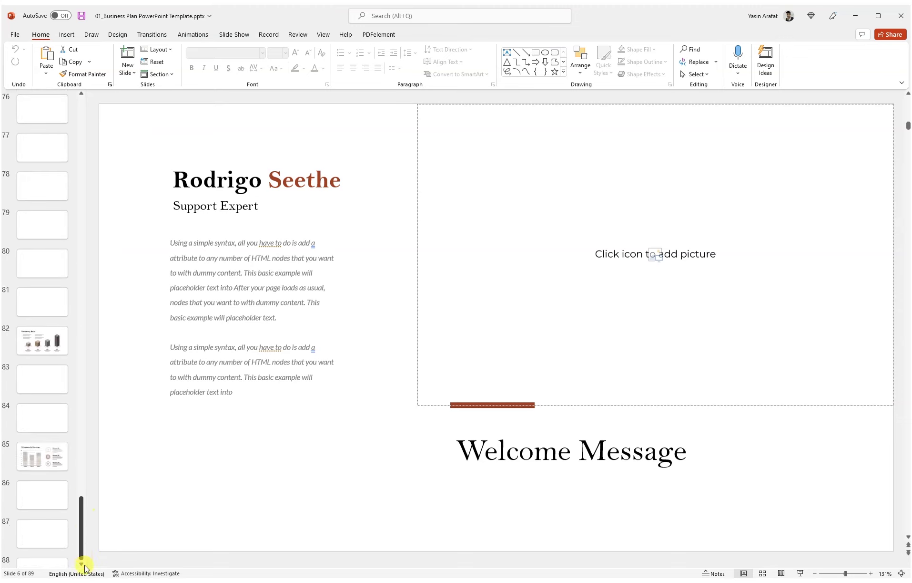
{"action": "left_click", "coordinate": [43, 558]}
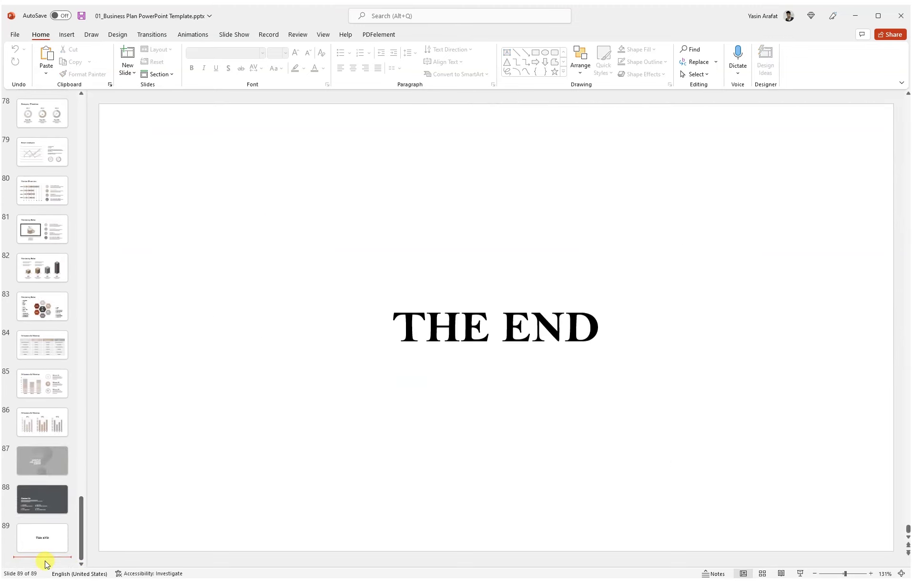
Insert slide 90 with the 90_Full Image layout and check each of its four circular picture placeholders
{"action": "left_click", "coordinate": [130, 72]}
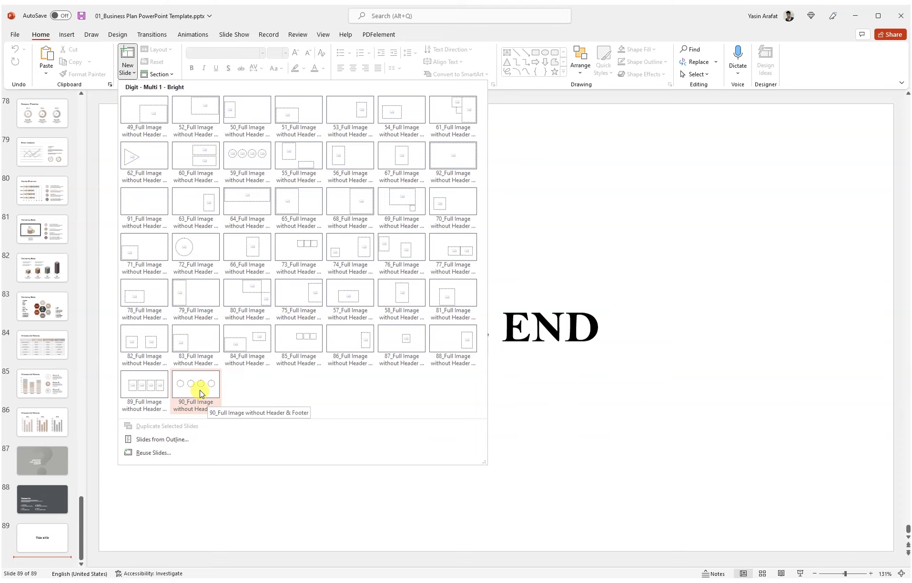
{"action": "left_click", "coordinate": [202, 389]}
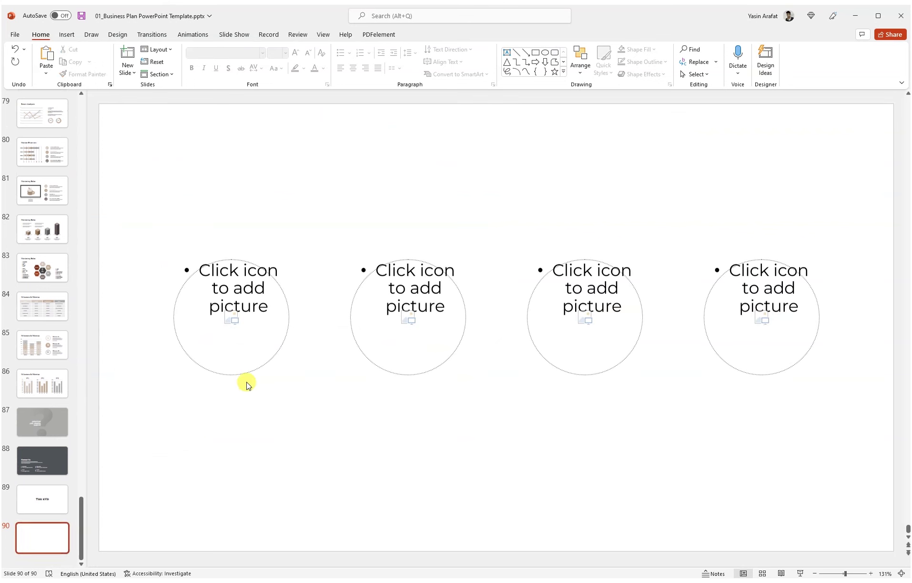
{"action": "left_click", "coordinate": [246, 372]}
{"action": "left_click", "coordinate": [385, 366]}
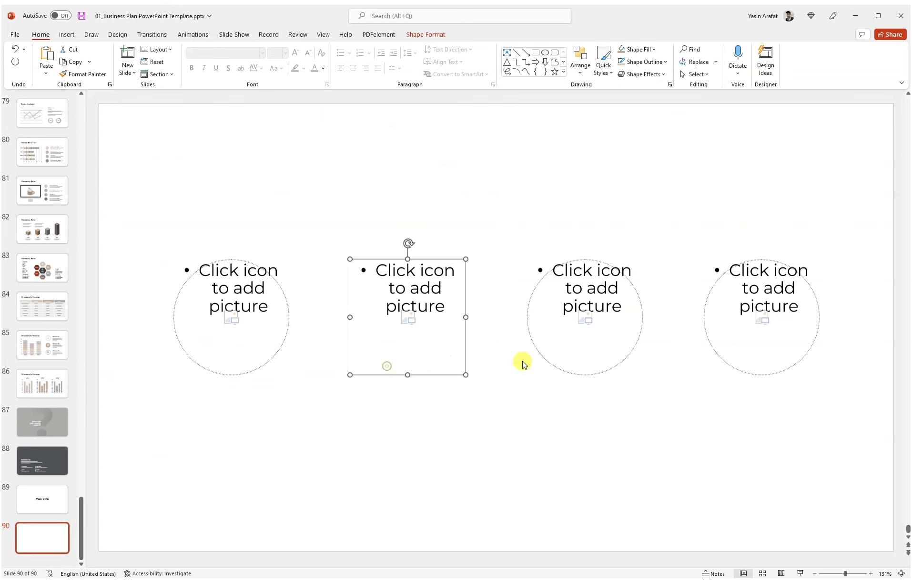
{"action": "left_click", "coordinate": [553, 363]}
{"action": "left_click", "coordinate": [723, 361]}
{"action": "left_click", "coordinate": [437, 446]}
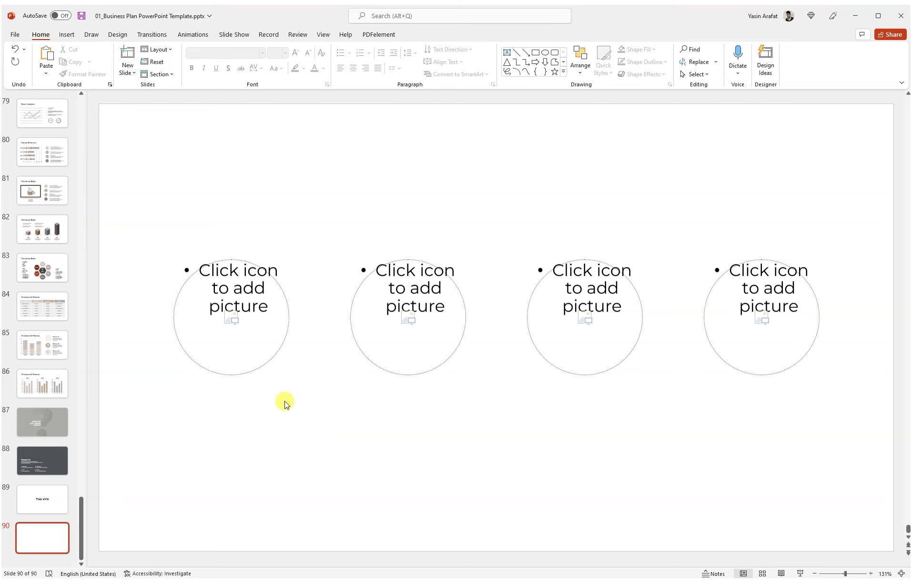
Switch to Slide Master view and step through the layouts to the single tall picture layout
{"action": "left_click", "coordinate": [325, 35]}
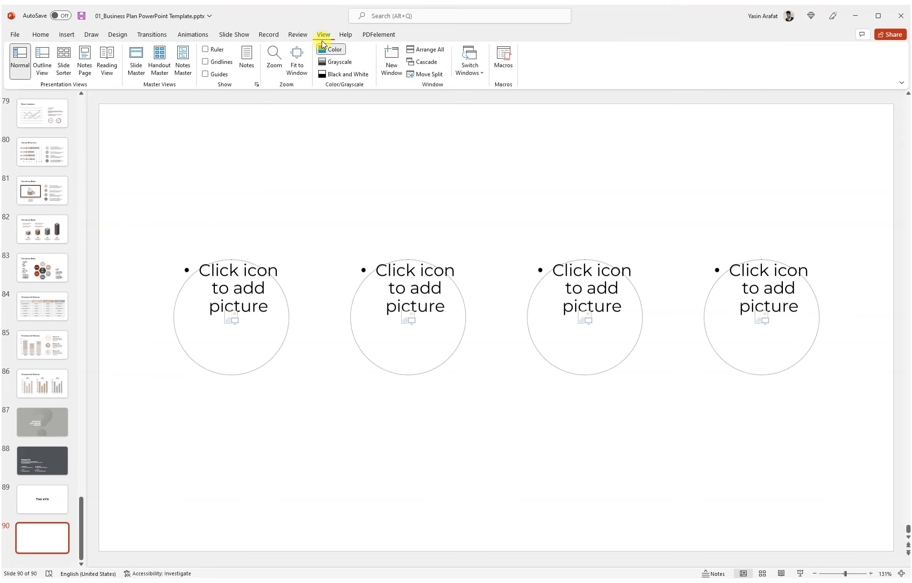
{"action": "left_click", "coordinate": [136, 60]}
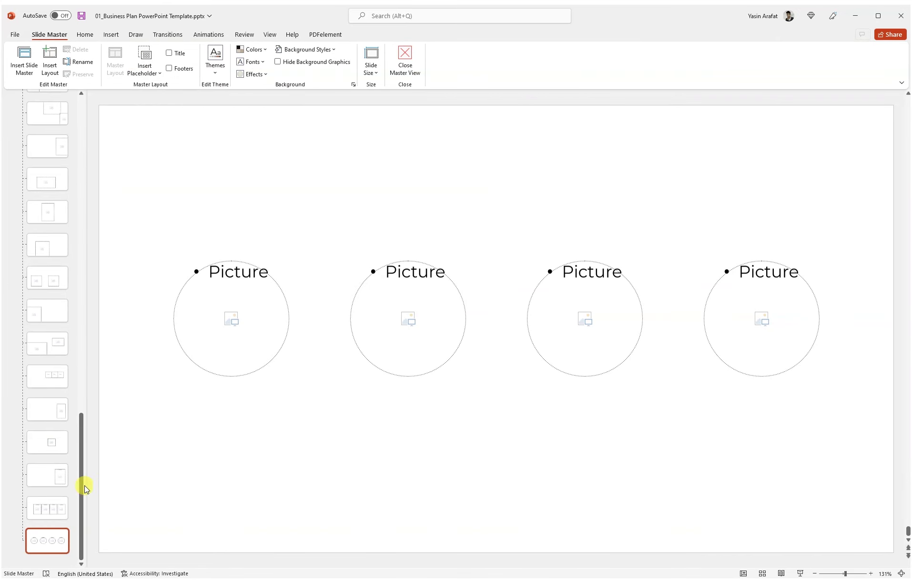
{"action": "scroll", "coordinate": [85, 486], "scroll_direction": "up", "scroll_amount": 3}
{"action": "left_click_drag", "start_coordinate": [83, 484], "coordinate": [101, 162]}
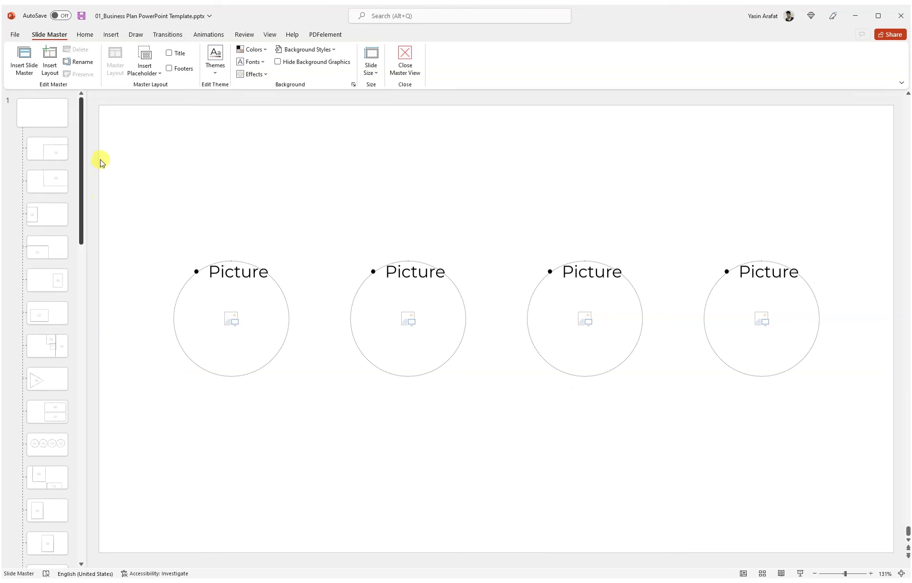
{"action": "left_click", "coordinate": [50, 114]}
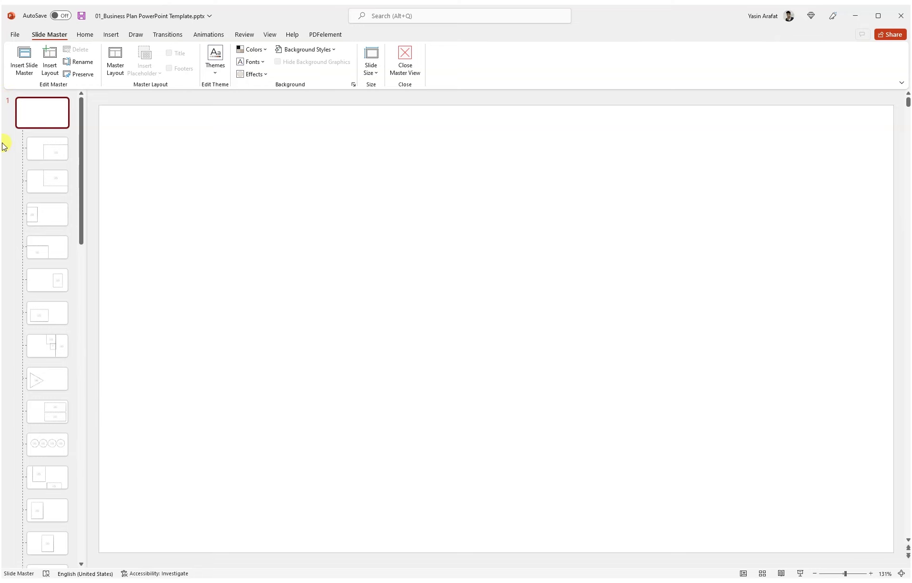
{"action": "left_click", "coordinate": [15, 150]}
{"action": "left_click", "coordinate": [54, 181]}
{"action": "left_click", "coordinate": [54, 151]}
{"action": "key", "text": "Down"}
{"action": "key", "text": "Down"}
{"action": "key", "text": "Down"}
{"action": "key", "text": "Down"}
{"action": "key", "text": "Down"}
{"action": "key", "text": "Down"}
{"action": "key", "text": "Down"}
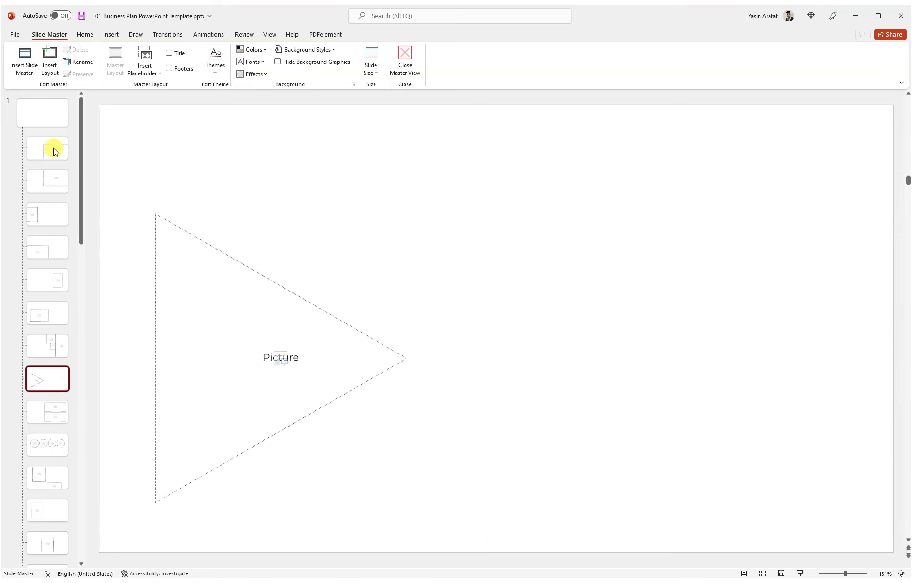
{"action": "key", "text": "Down"}
{"action": "key", "text": "Down"}
{"action": "key", "text": "Down"}
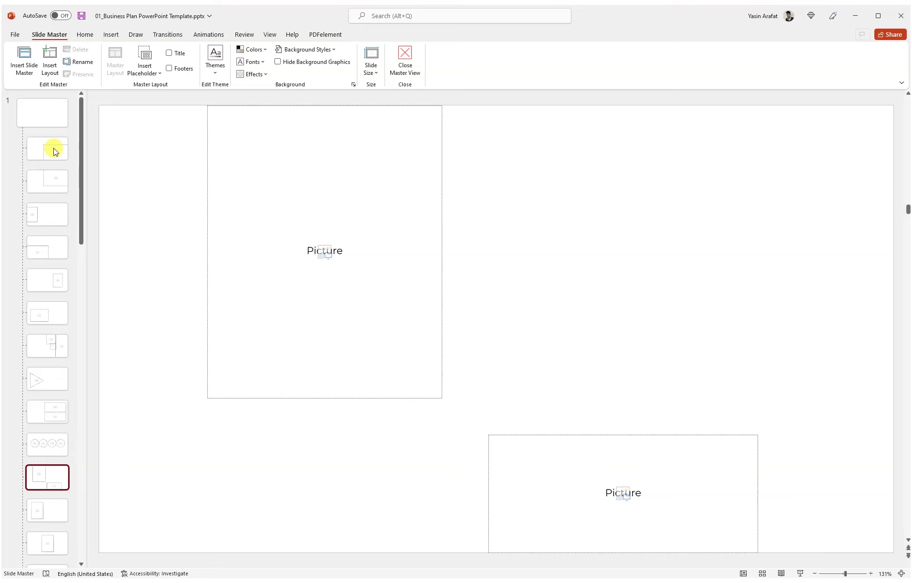
{"action": "key", "text": "Down"}
{"action": "key", "text": "Down"}
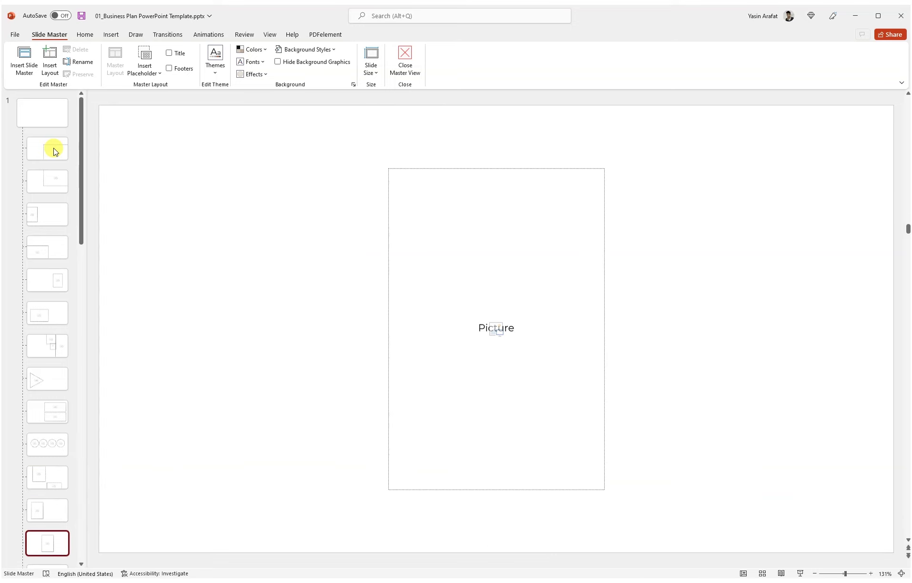
Move the Picture placeholder to the layout's left side and widen it across the layout
{"action": "left_click", "coordinate": [245, 299]}
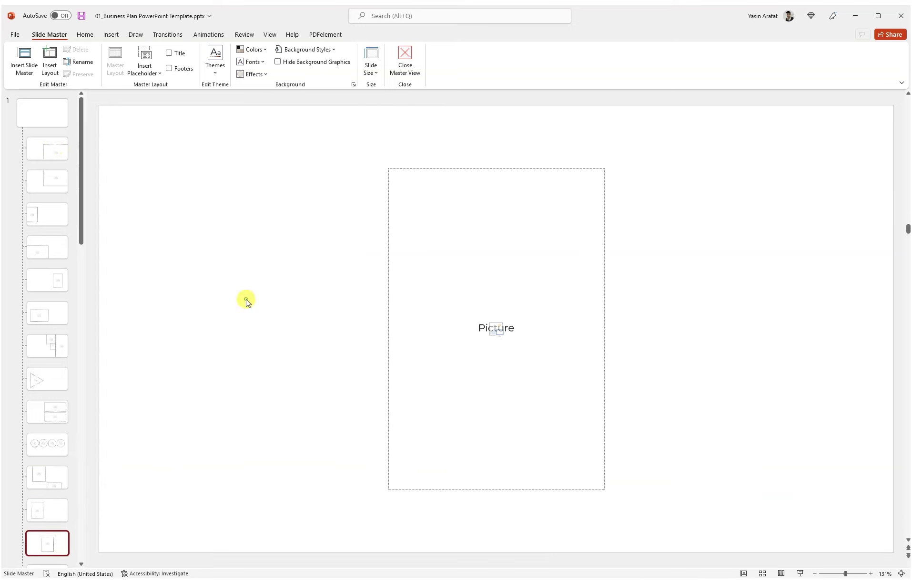
{"action": "left_click", "coordinate": [387, 260]}
{"action": "left_click_drag", "start_coordinate": [389, 262], "coordinate": [162, 264]}
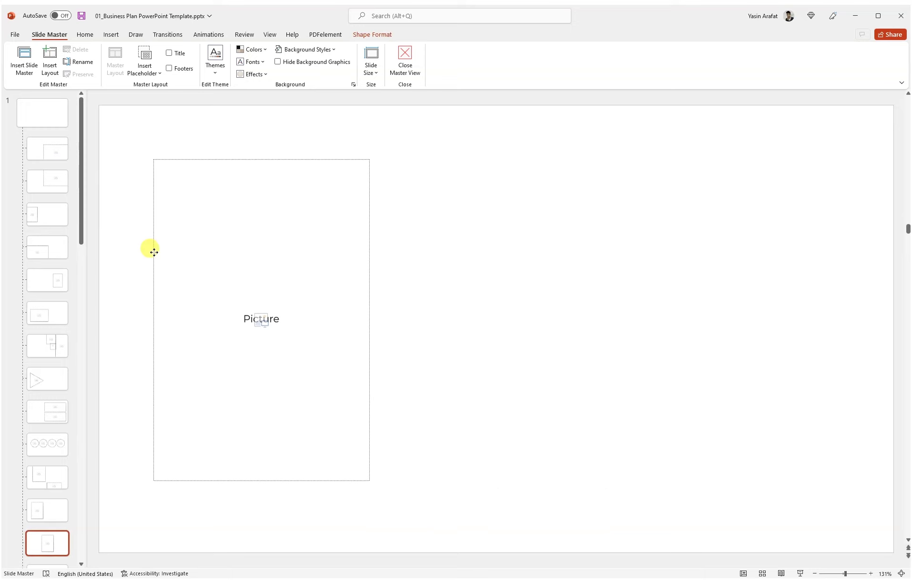
{"action": "left_click_drag", "start_coordinate": [162, 264], "coordinate": [163, 265]}
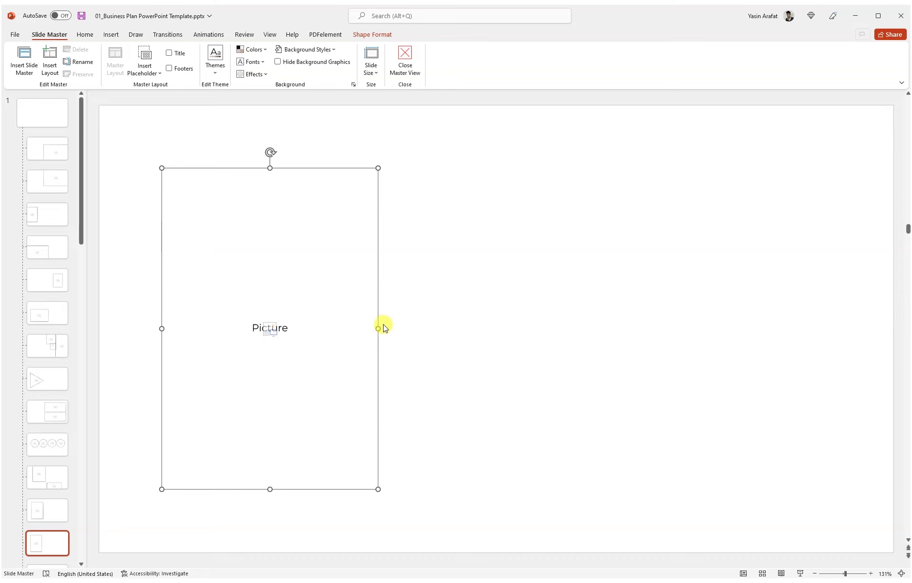
{"action": "mouse_move", "coordinate": [380, 328]}
{"action": "left_mouse_down"}
{"action": "mouse_move", "coordinate": [850, 339]}
{"action": "mouse_move", "coordinate": [841, 339]}
{"action": "left_mouse_up"}
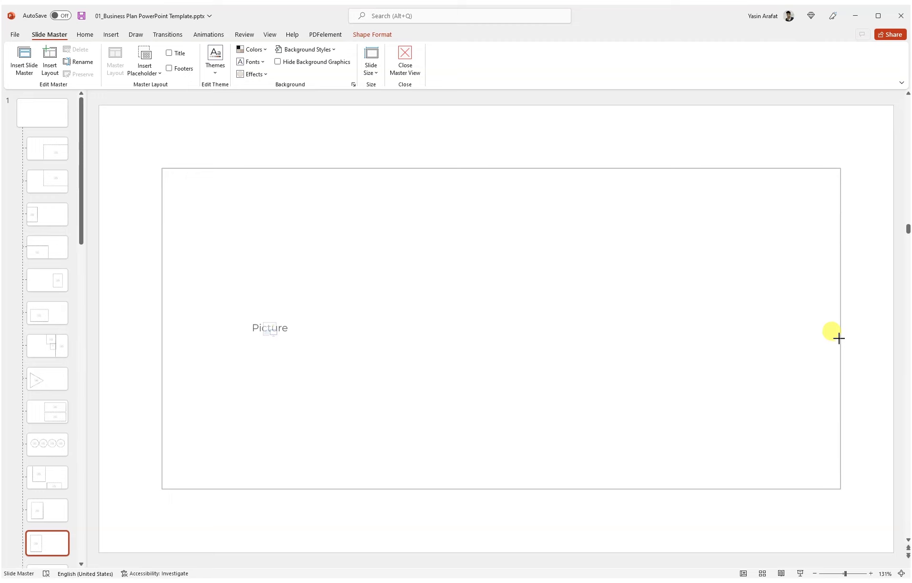
Compare the neighbouring layouts with the edited wide-picture layout, then close Master View
{"action": "left_click", "coordinate": [45, 482]}
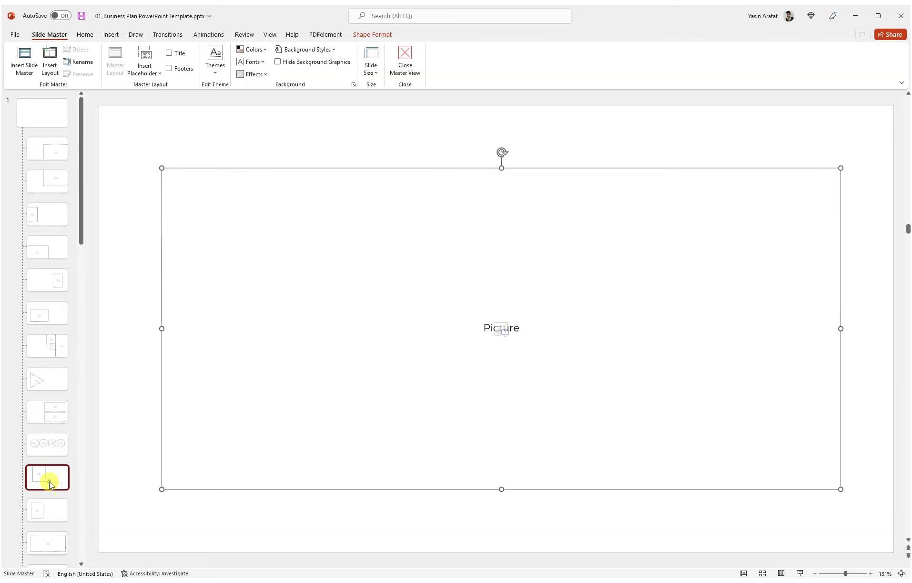
{"action": "left_click", "coordinate": [54, 514]}
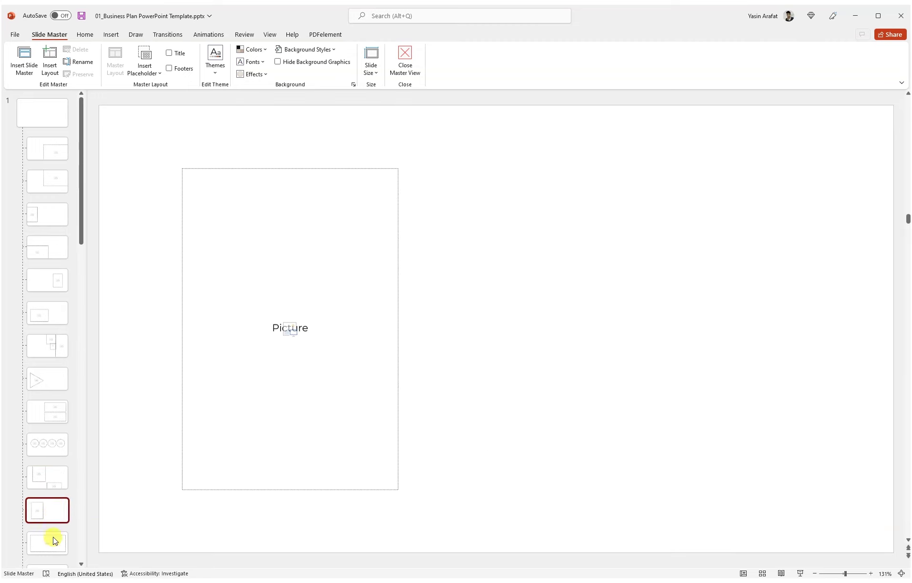
{"action": "left_click", "coordinate": [53, 538]}
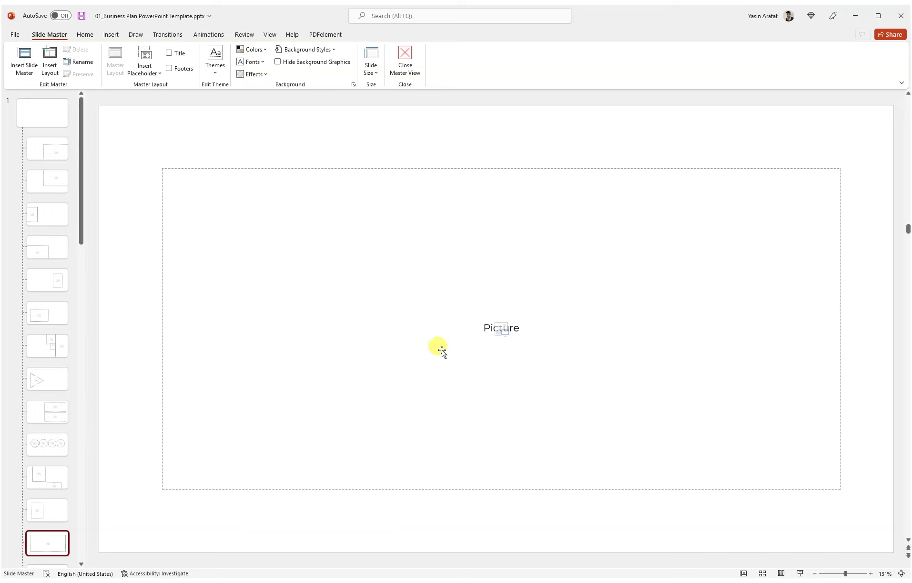
{"action": "left_click", "coordinate": [406, 56]}
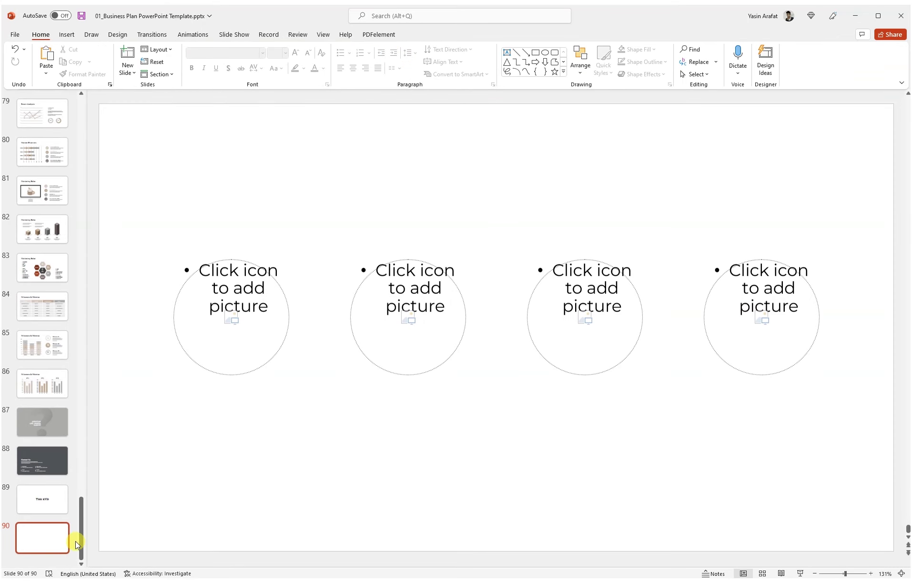
Apply the 67_Full Image without Header & Footer layout to slide 90 and select its large picture placeholder
{"action": "left_click", "coordinate": [159, 50]}
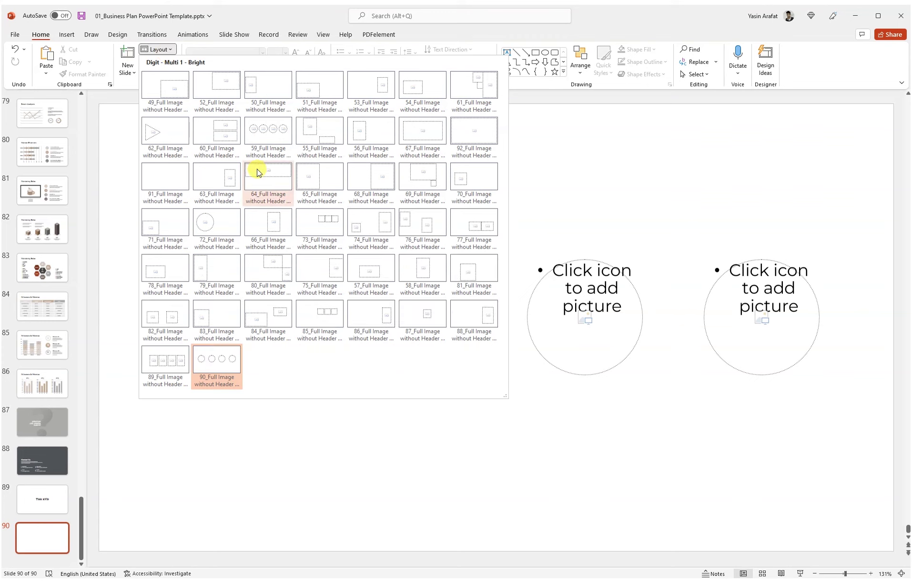
{"action": "left_click", "coordinate": [427, 138]}
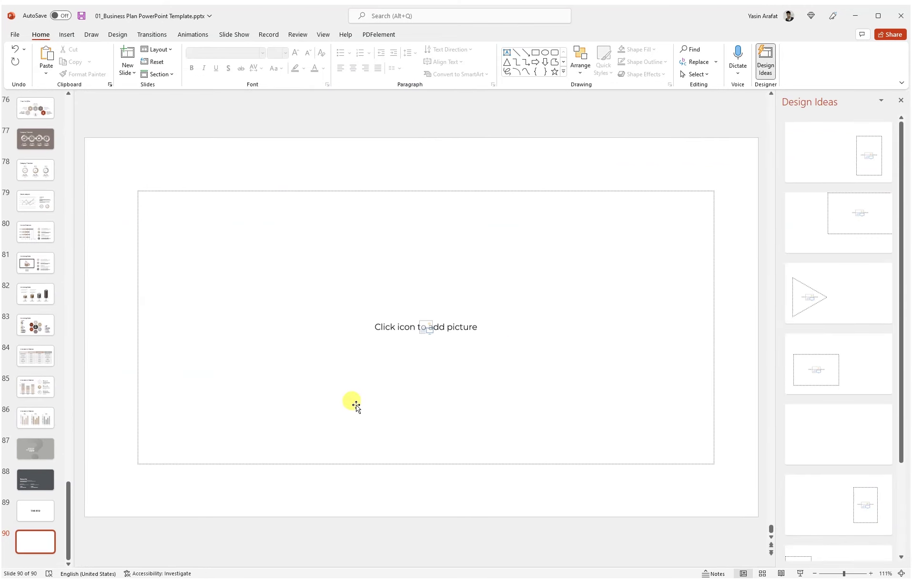
{"action": "left_click", "coordinate": [467, 327]}
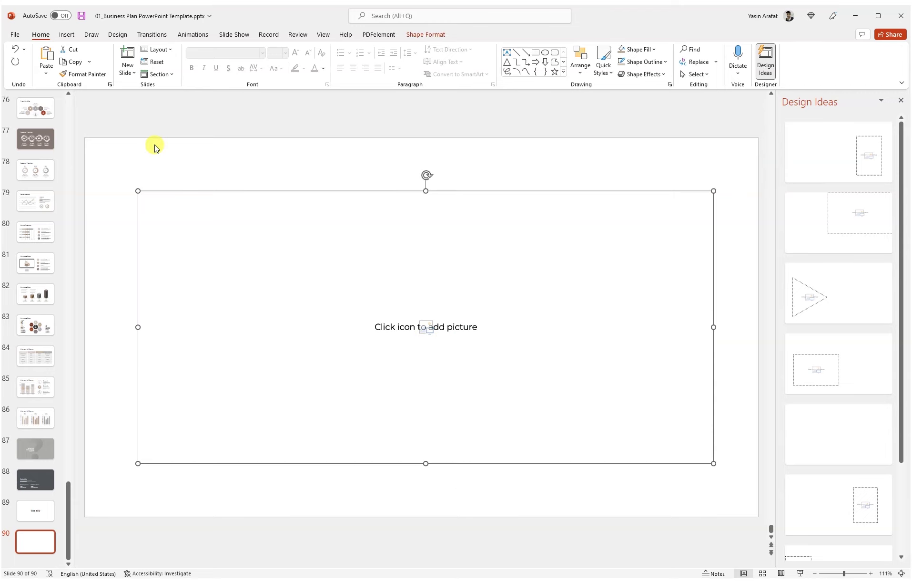
{"action": "left_click", "coordinate": [158, 49]}
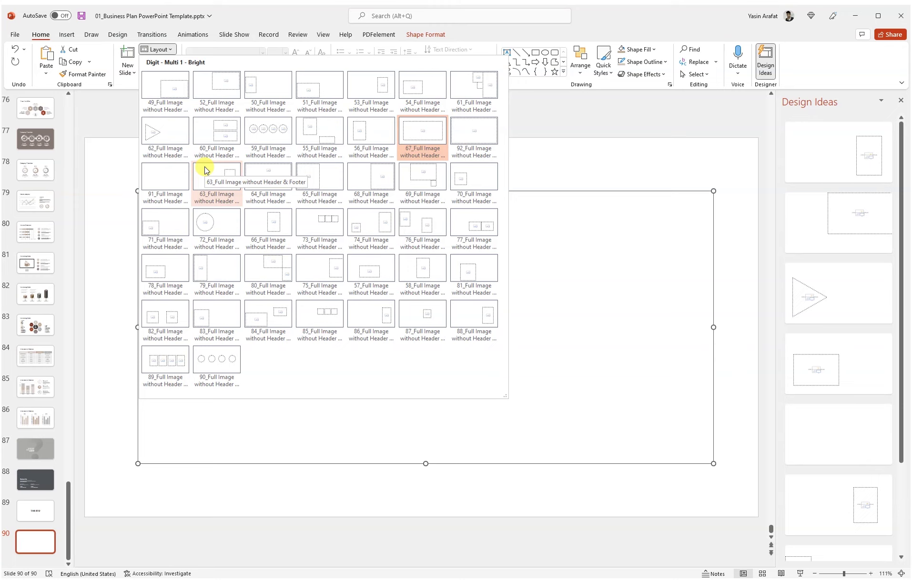
{"action": "left_click", "coordinate": [322, 35]}
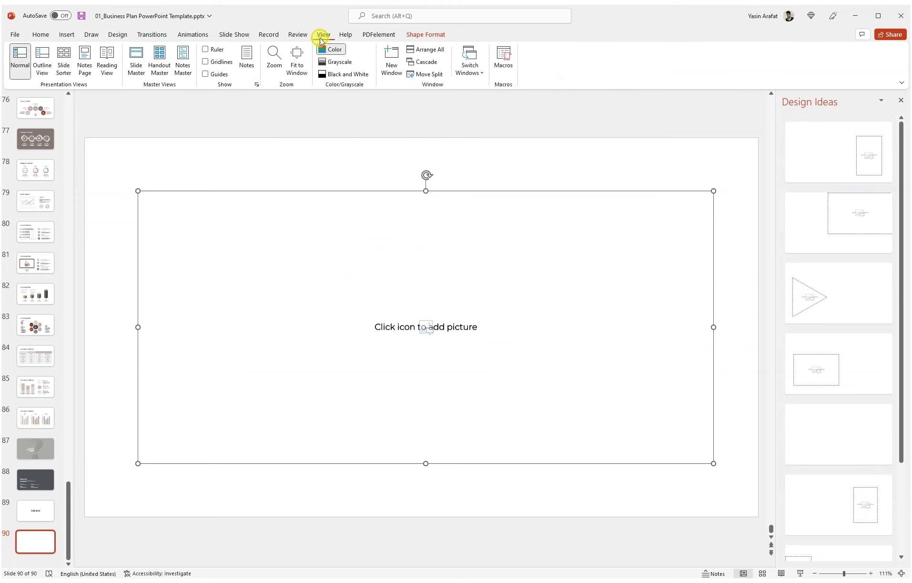
Check a layout in Slide Master view, then return to normal slide editing
{"action": "left_click", "coordinate": [144, 76]}
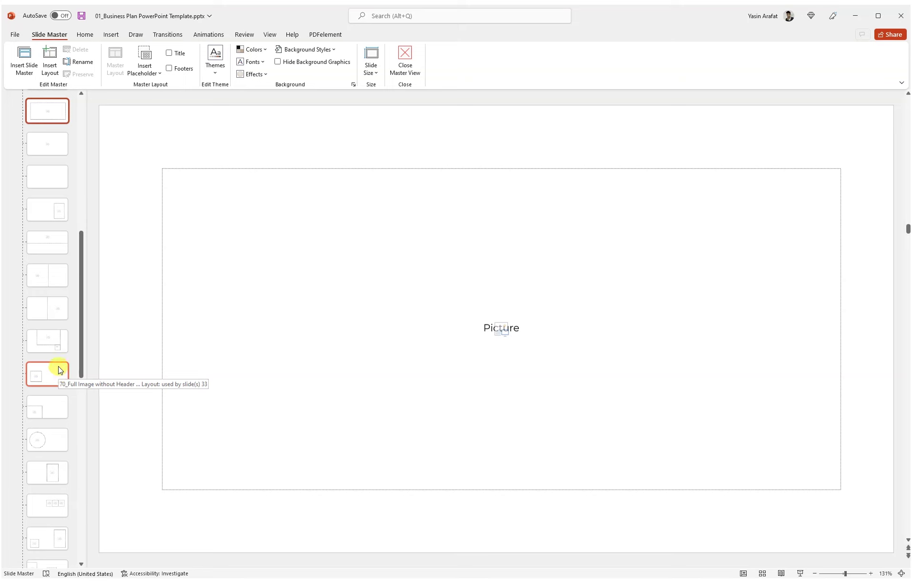
{"action": "left_click", "coordinate": [128, 312]}
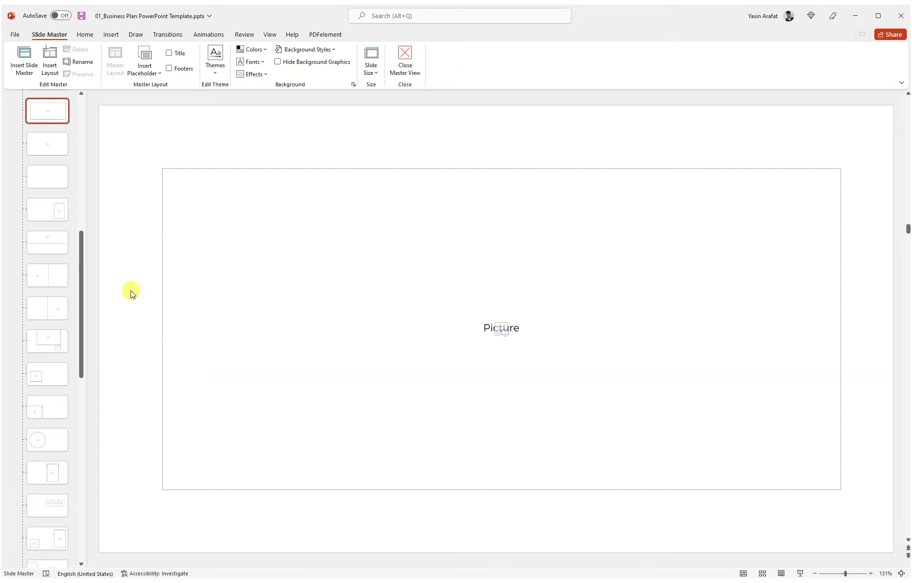
{"action": "left_click", "coordinate": [405, 61]}
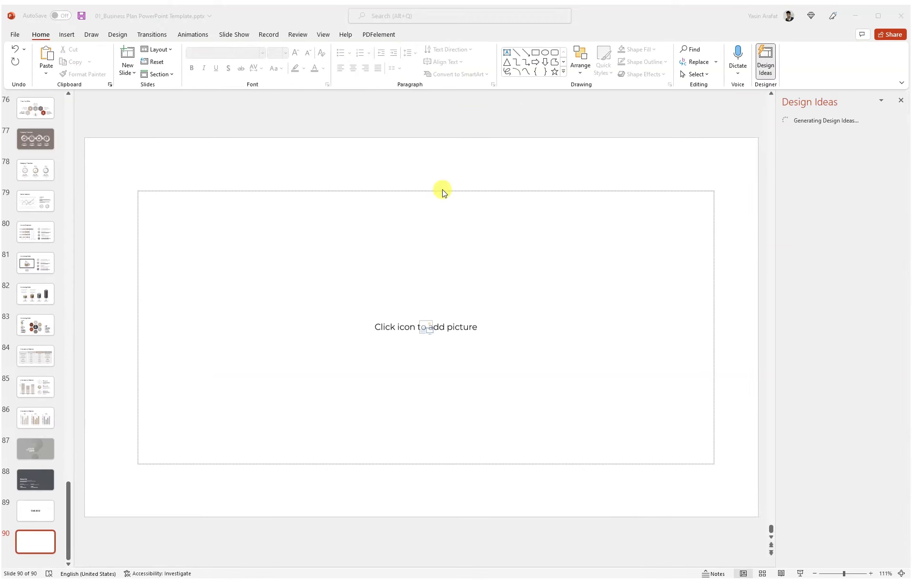
Switch windows to the WinRAR archive and then to the template download page in the browser
{"action": "key", "text": "super+Tab"}
{"action": "left_click", "coordinate": [443, 189]}
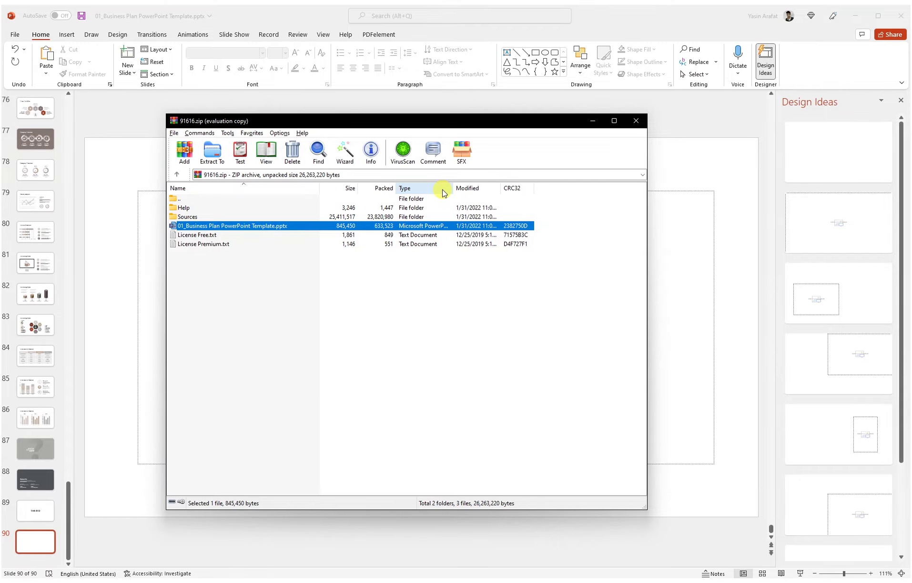
{"action": "key", "text": "super+Tab"}
{"action": "left_click", "coordinate": [443, 191]}
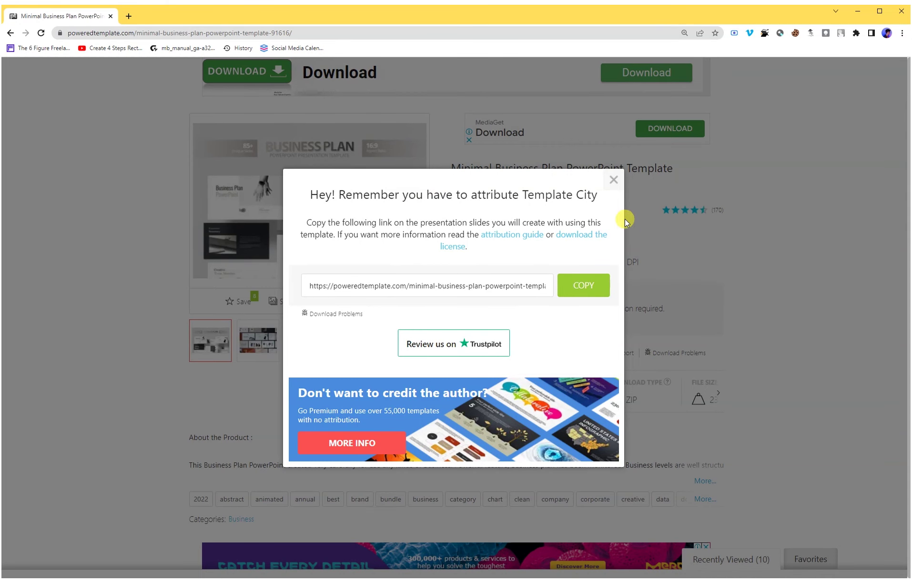
Close the attribution popup and scroll through the product page, including its Template City details
{"action": "left_click", "coordinate": [614, 180]}
{"action": "scroll", "coordinate": [315, 425], "scroll_direction": "down", "scroll_amount": 4}
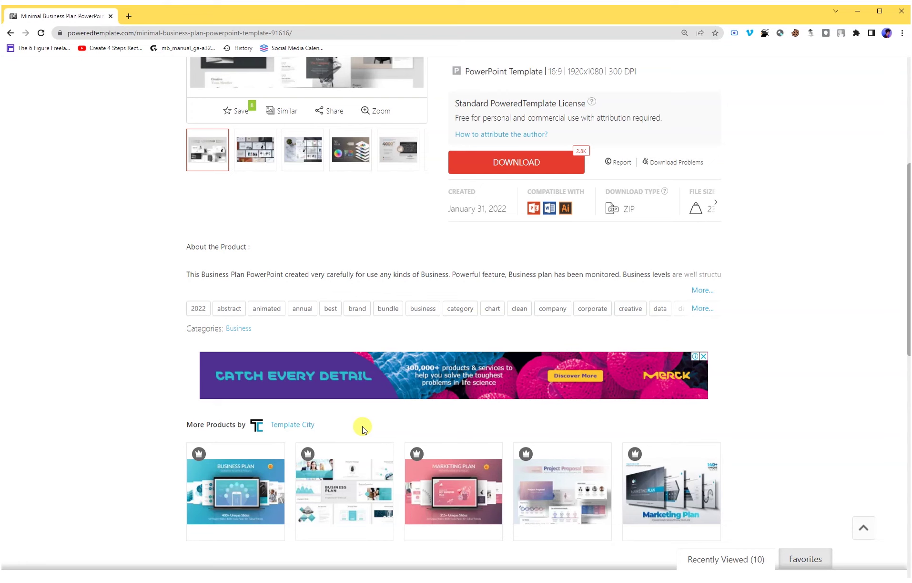
{"action": "scroll", "coordinate": [362, 429], "scroll_direction": "up", "scroll_amount": 4}
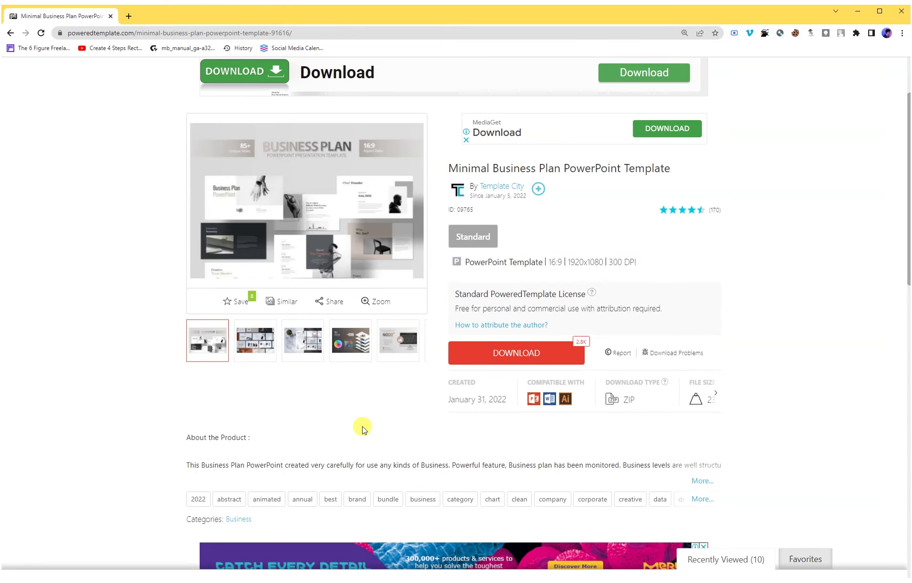